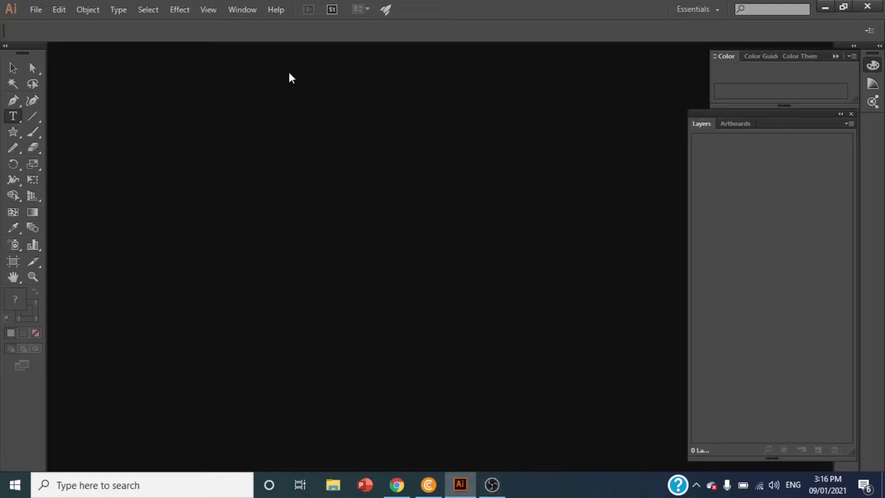
Create a new blank Illustrator document with the default settings.
click(34, 10)
click(60, 24)
click(524, 363)
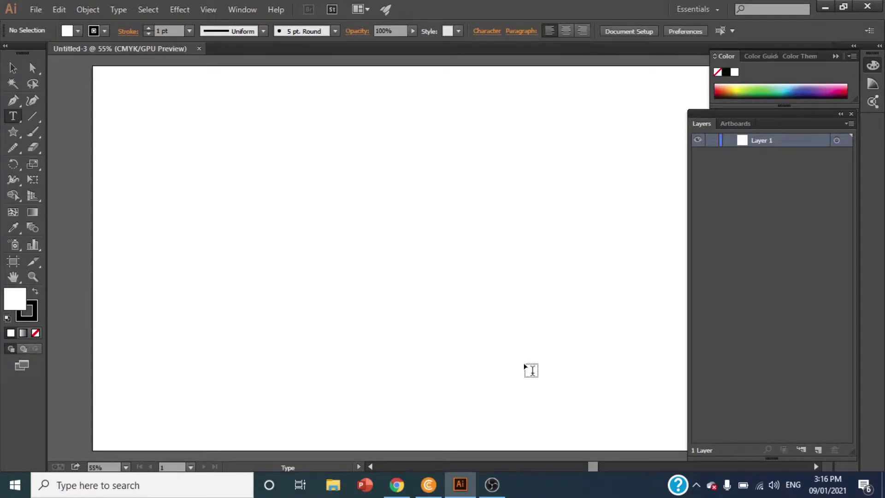
Show the grid over the artboard and turn on Snap to Grid.
click(212, 9)
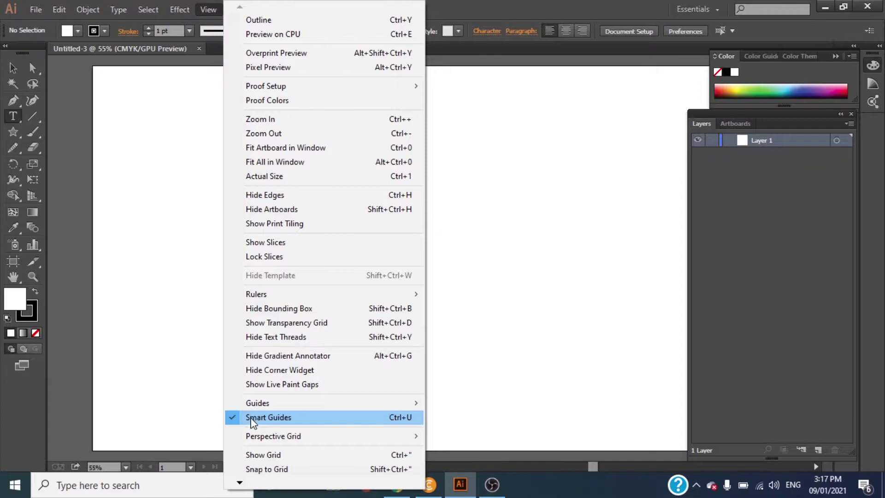
click(249, 457)
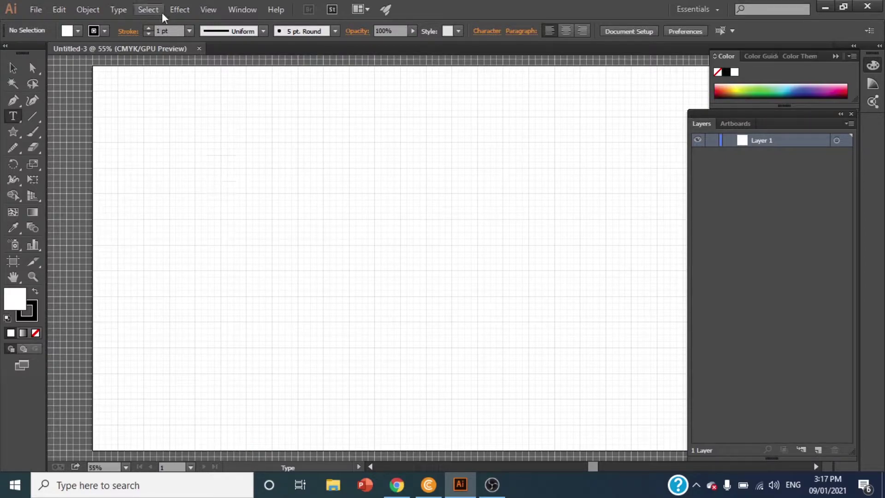
click(207, 10)
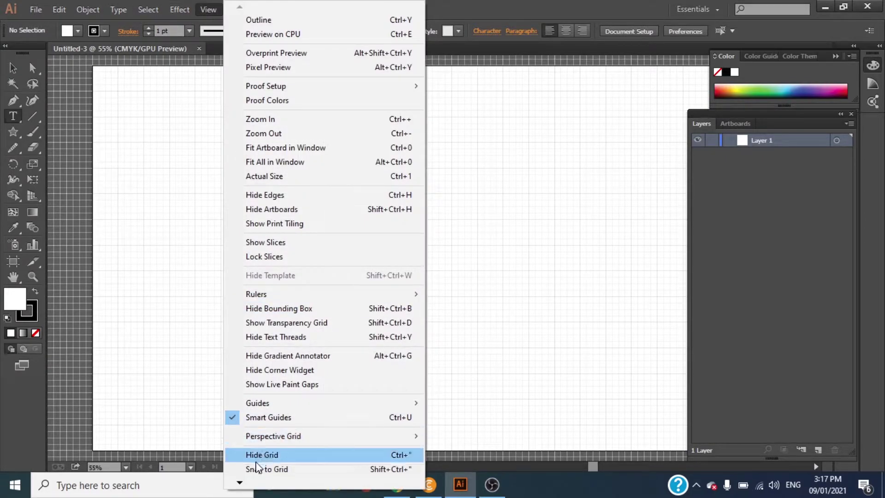
click(251, 470)
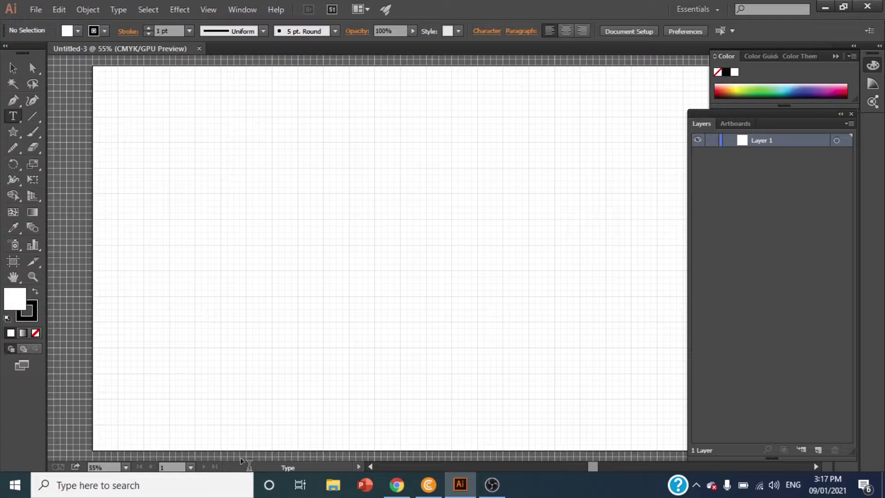
Draw a circle near the artboard centre with the Ellipse Tool.
click(13, 132)
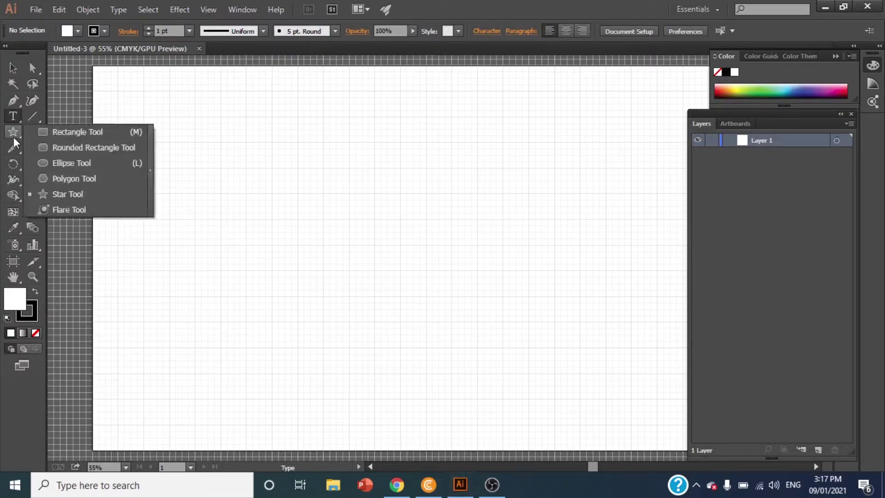
click(49, 163)
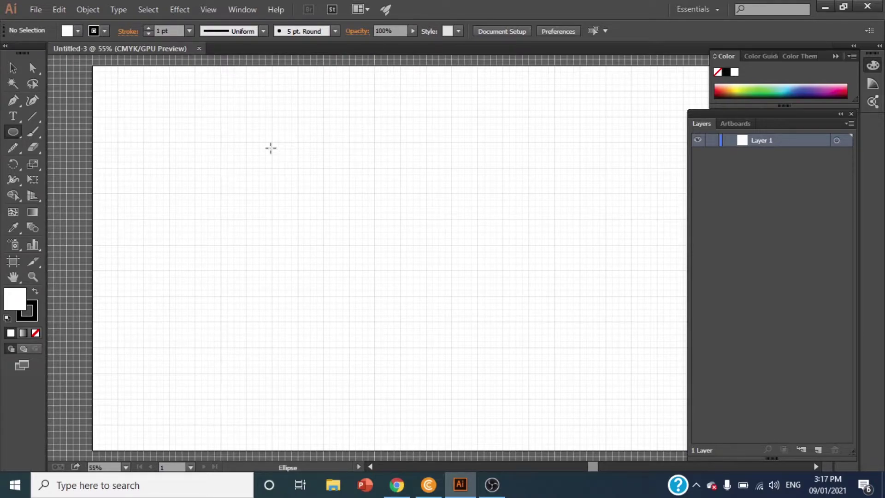
mouse_move(327, 216)
mouse_down()
mouse_move(445, 310)
mouse_move(434, 301)
mouse_up()
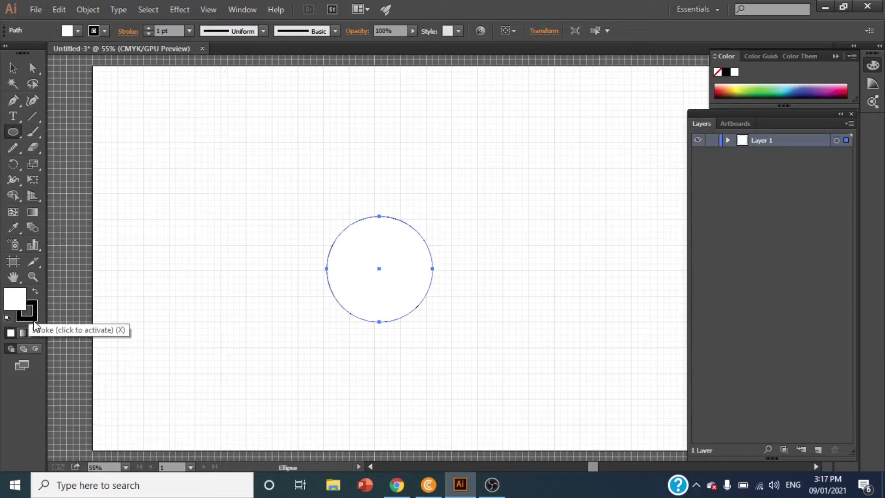
Remove the circle's fill and give its outline a dark magenta colour in the Color Picker.
click(35, 334)
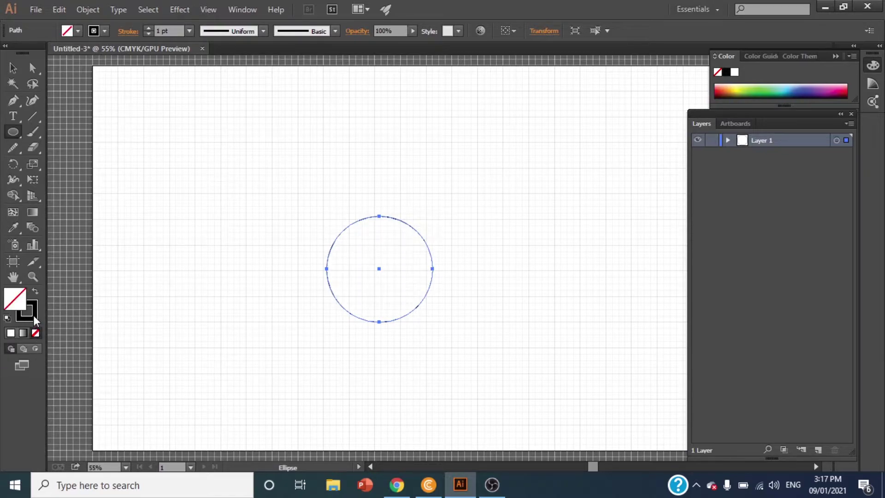
click(30, 318)
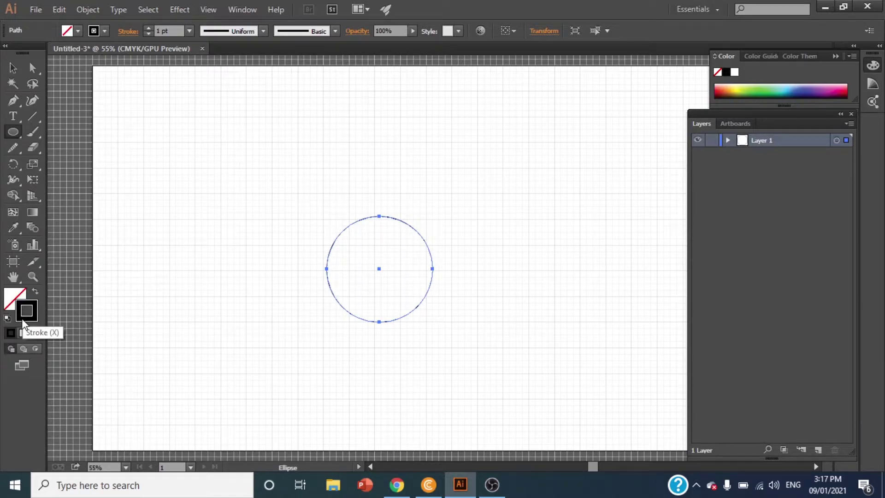
double_click(24, 322)
drag(425, 187, 408, 165)
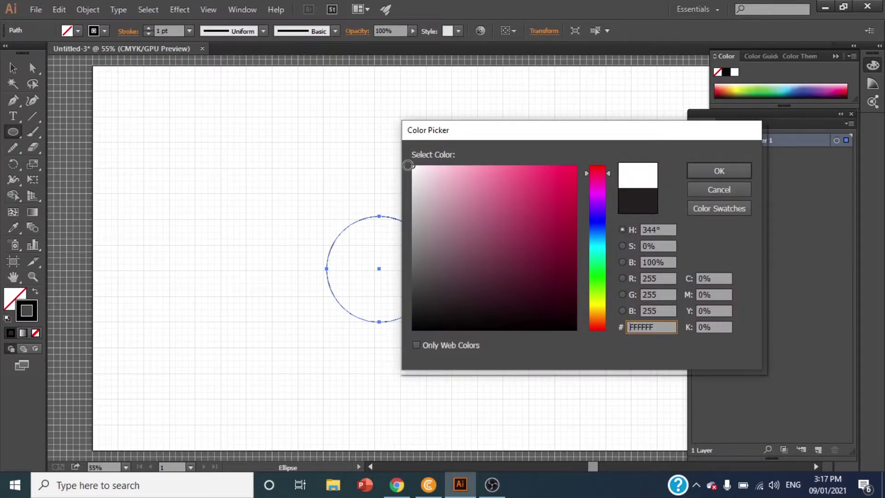
click(703, 176)
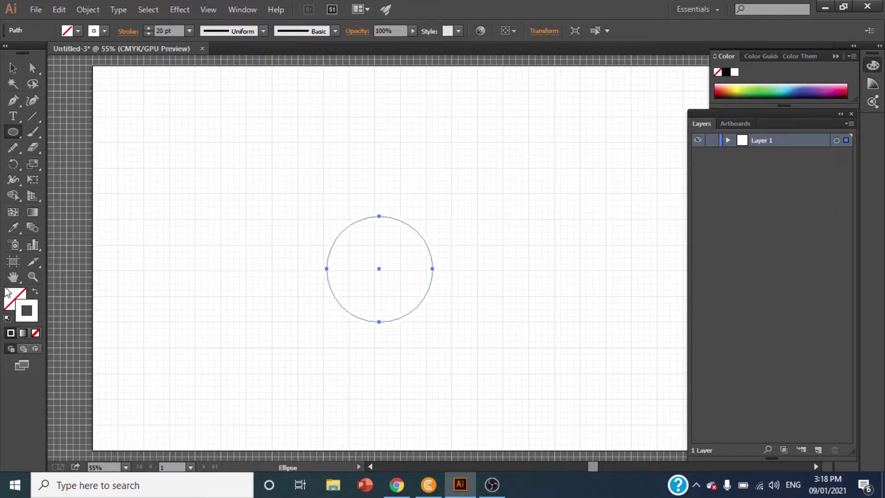
double_click(24, 322)
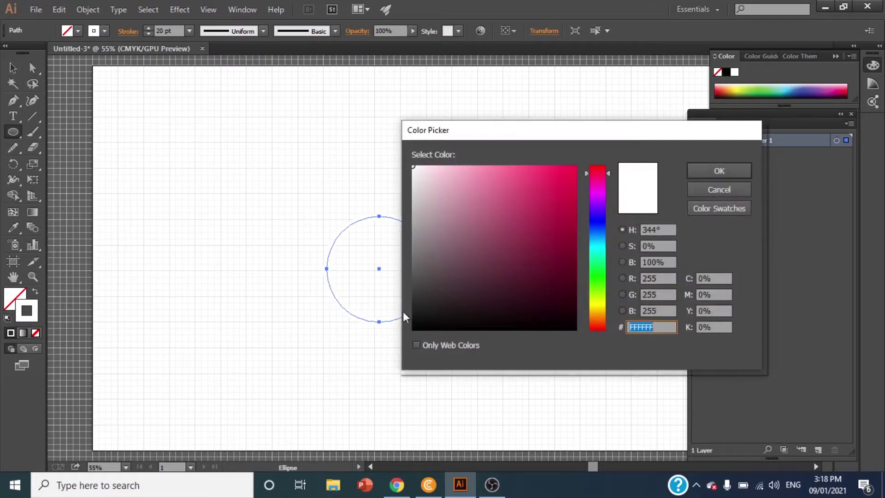
click(489, 260)
click(721, 170)
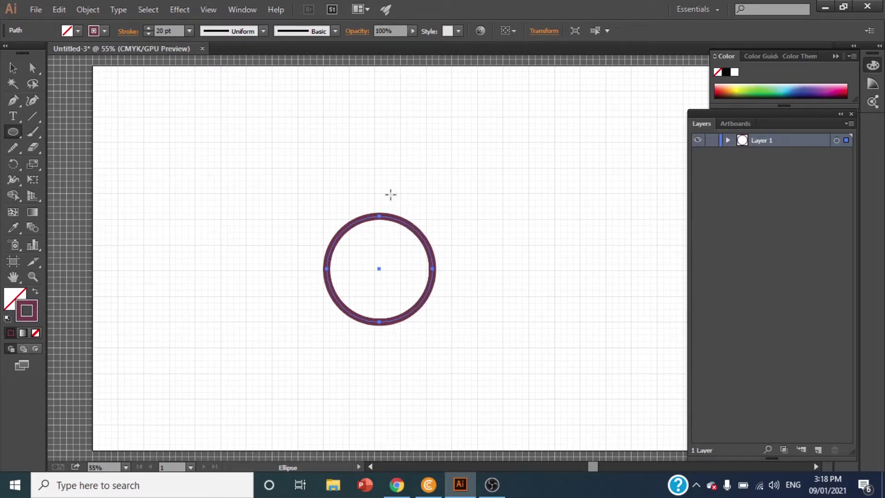
click(874, 192)
Align the ring's 20 pt stroke to the outside of the circle path.
click(853, 182)
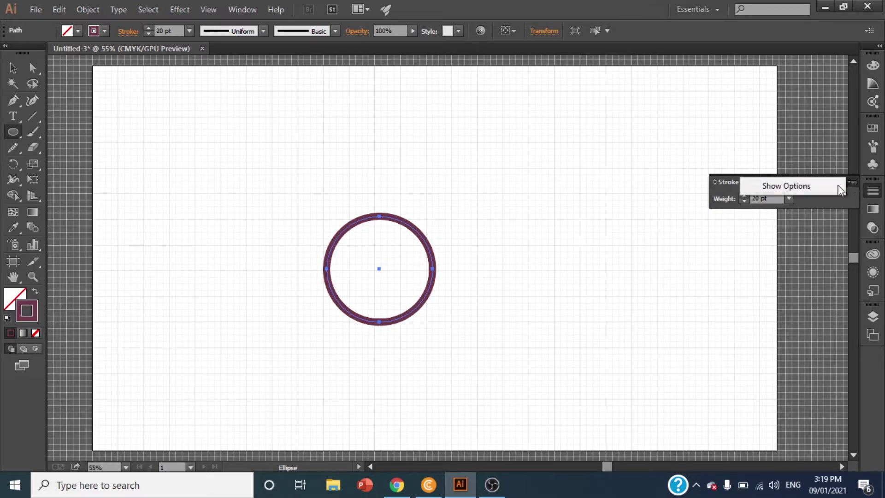
drag(820, 181, 804, 169)
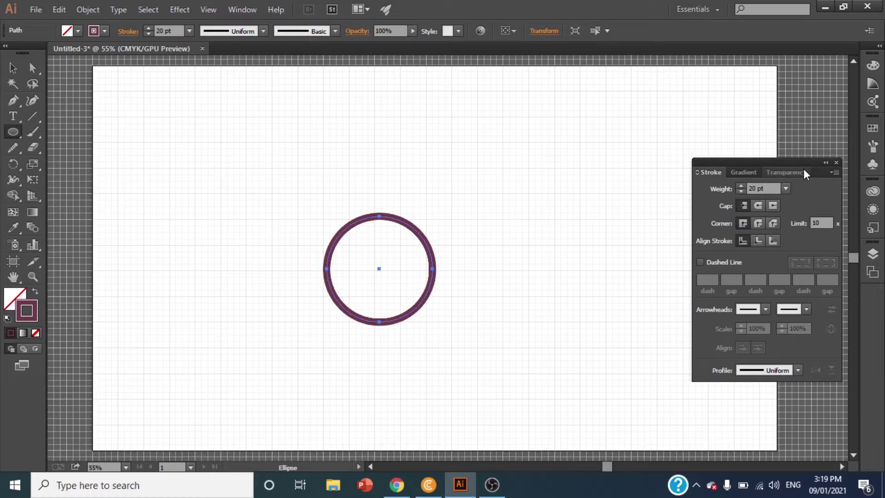
click(774, 240)
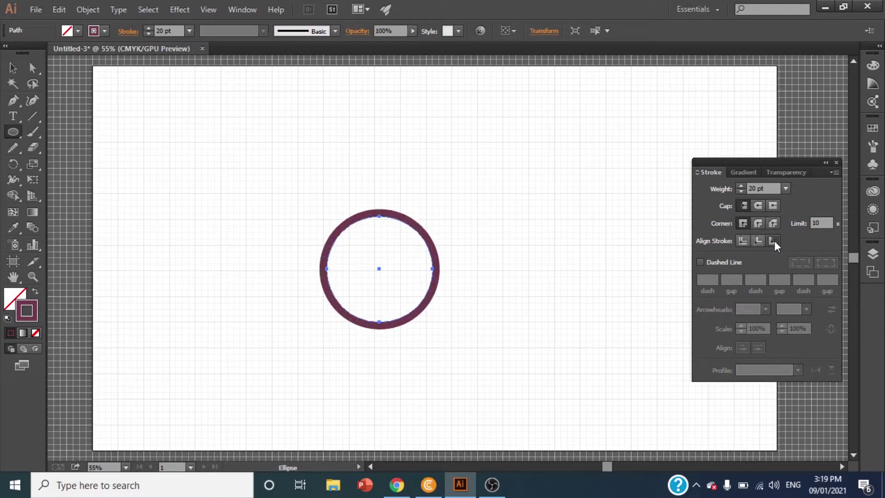
click(87, 9)
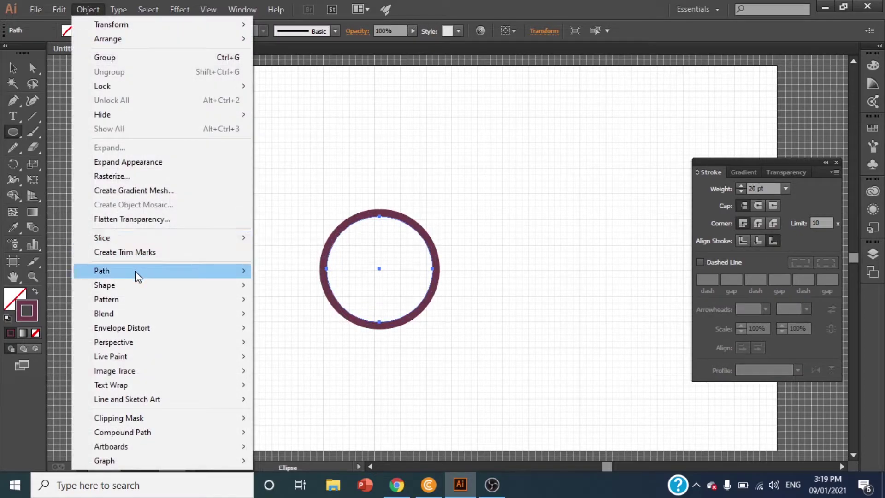
mouse_move(101, 270)
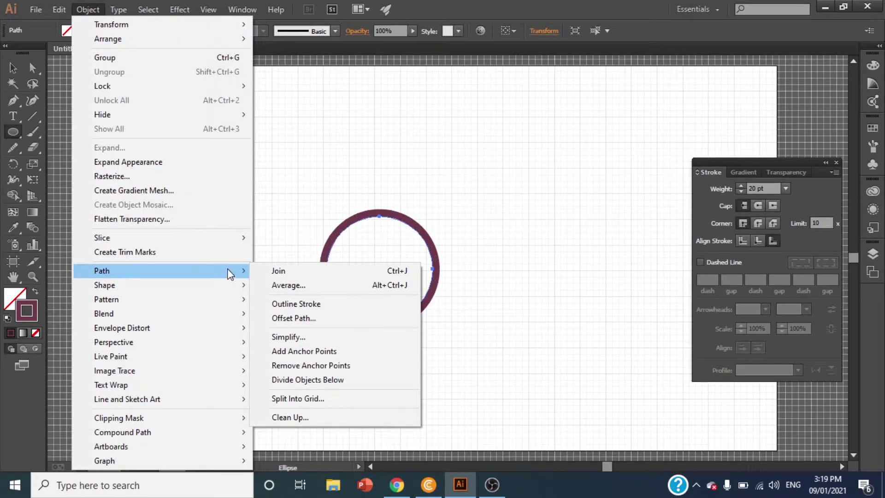
Add three Offset Path copies of the ring using a 19 pt offset.
click(285, 317)
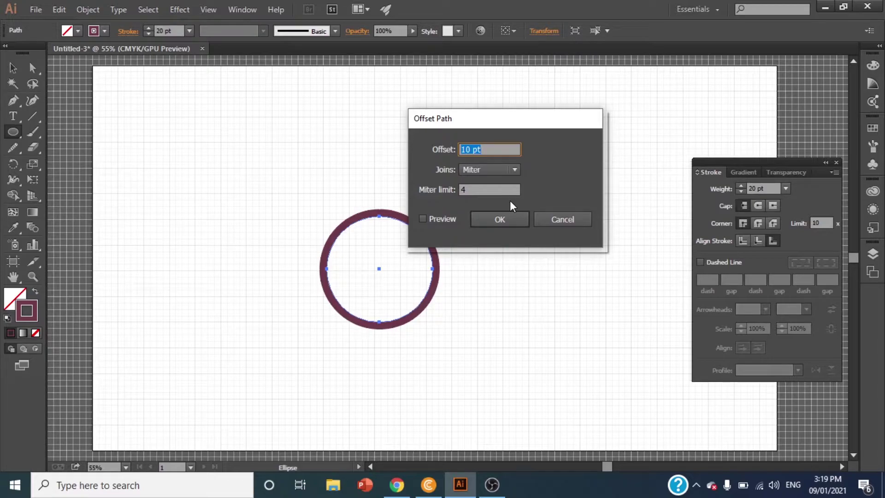
click(473, 149)
click(492, 217)
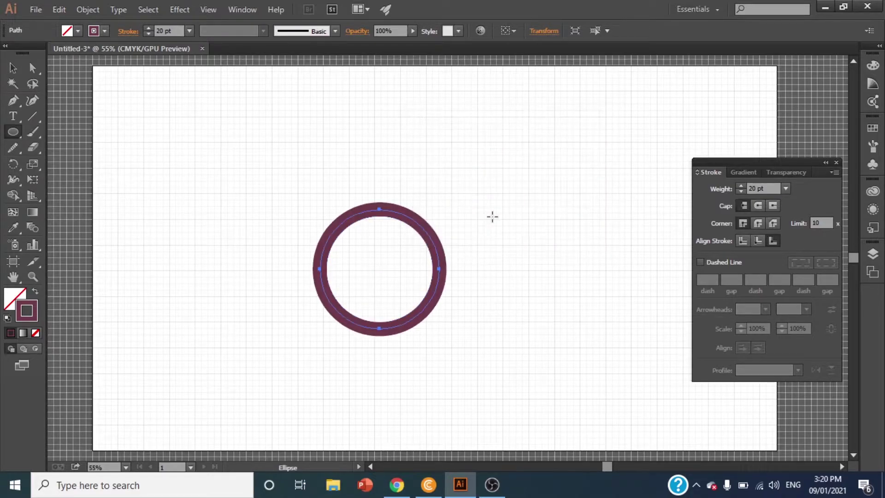
click(83, 10)
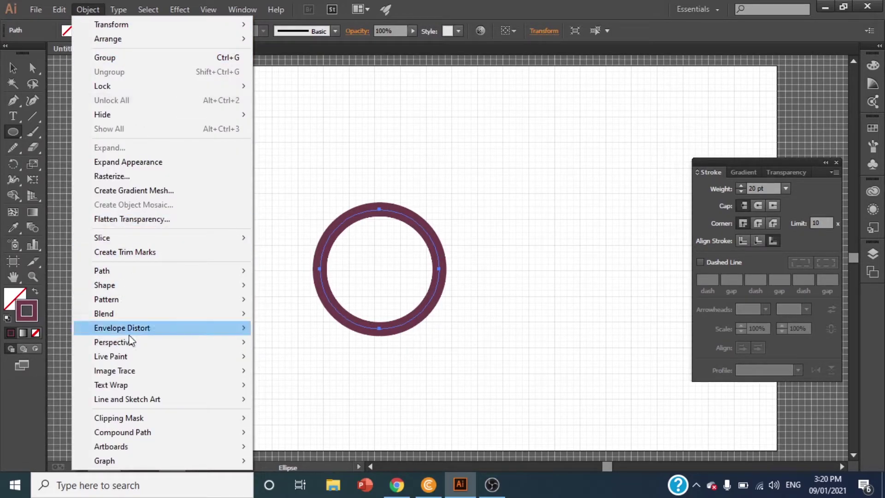
mouse_move(102, 270)
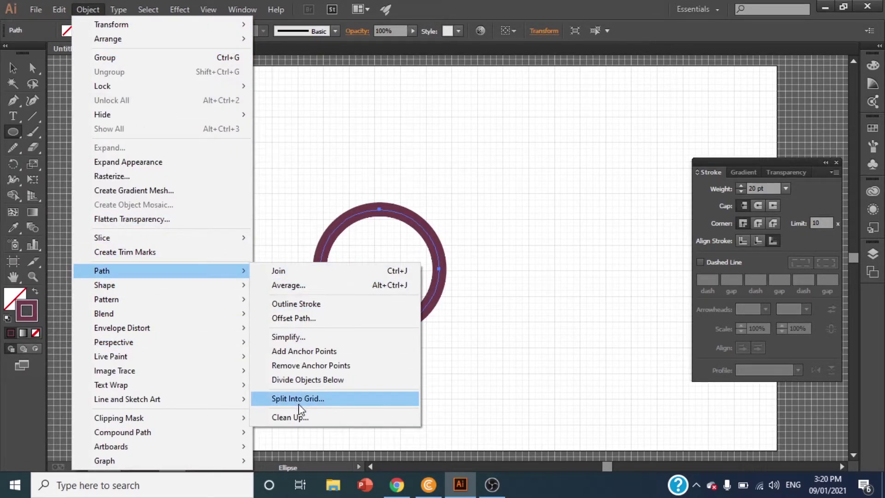
click(305, 319)
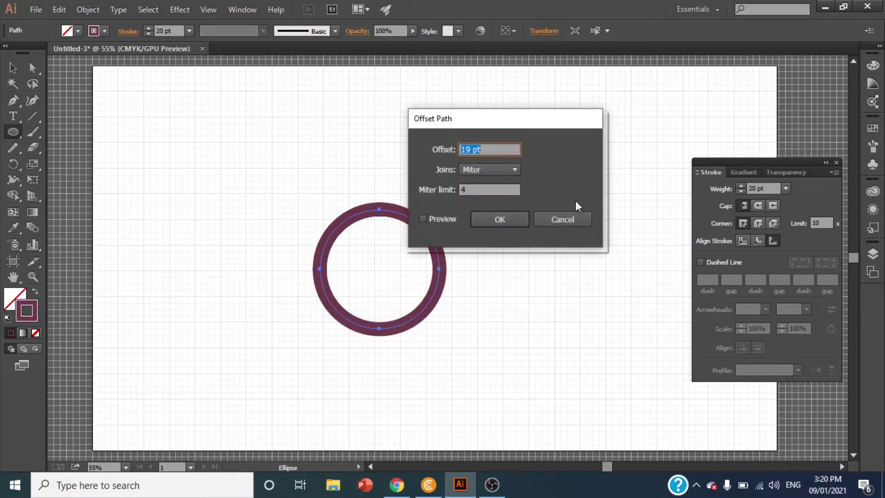
click(519, 218)
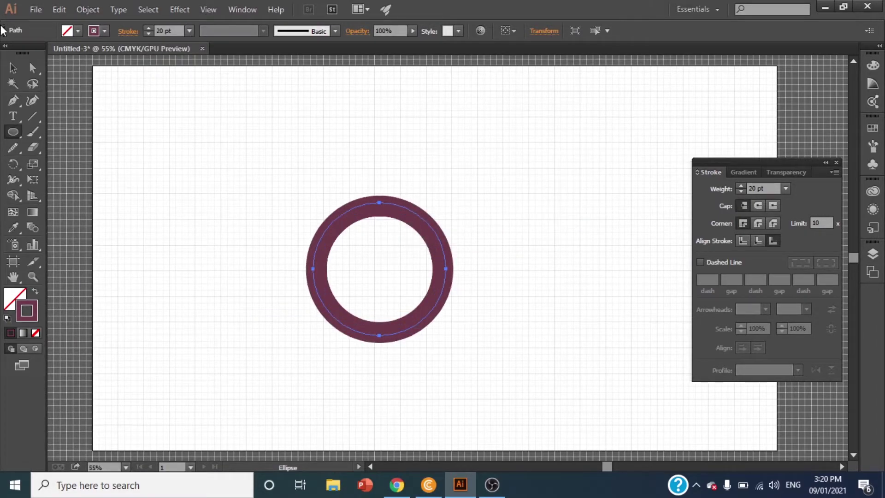
click(88, 9)
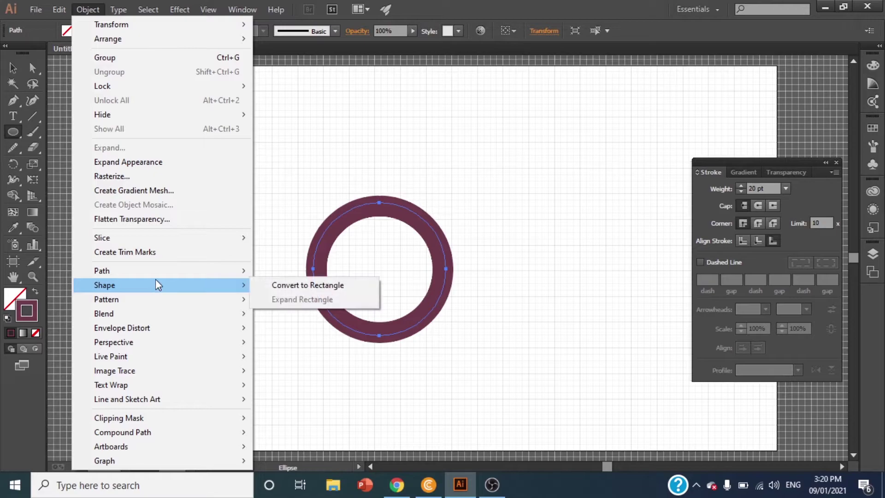
mouse_move(101, 270)
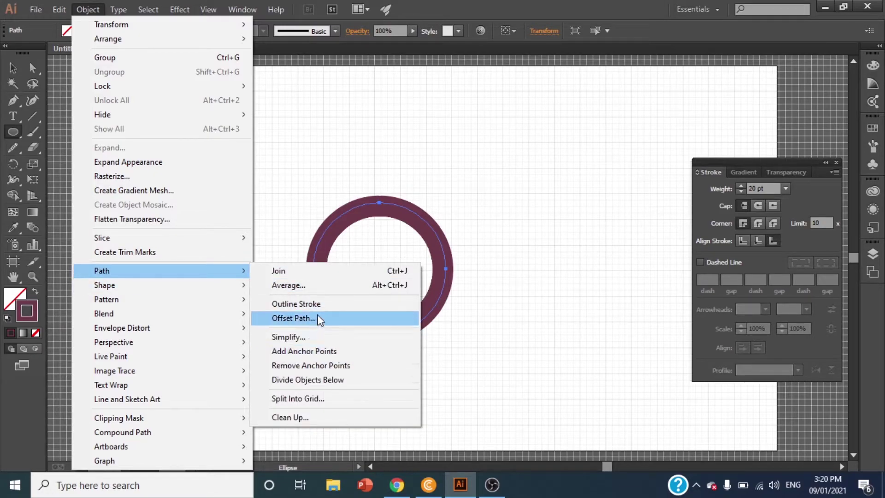
click(319, 318)
click(501, 220)
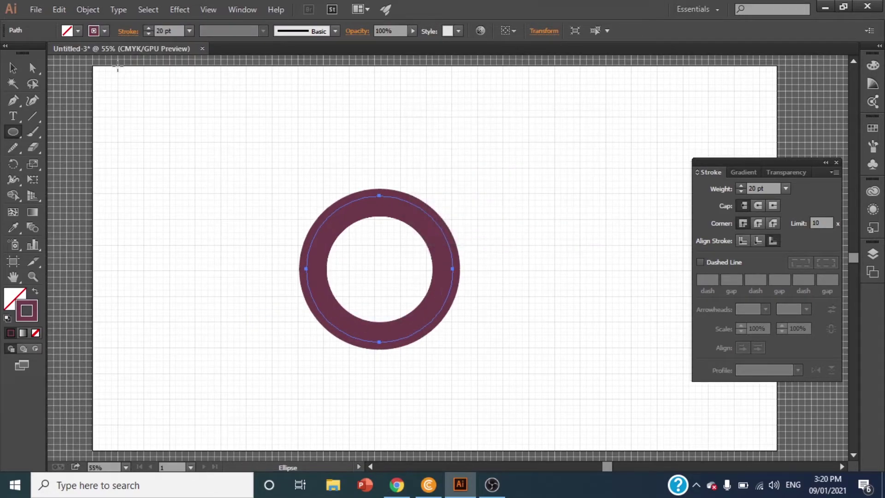
Add three more 19 pt offset copies to widen the ring further.
click(89, 9)
mouse_move(102, 270)
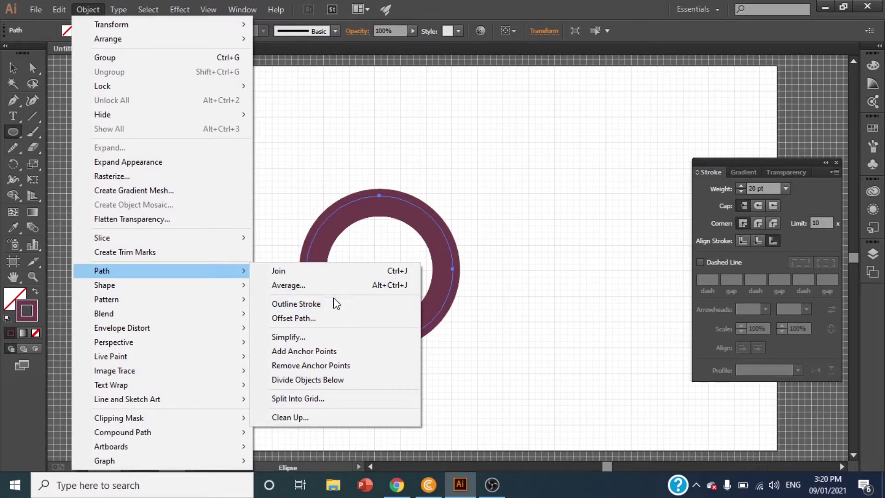
click(336, 319)
click(522, 217)
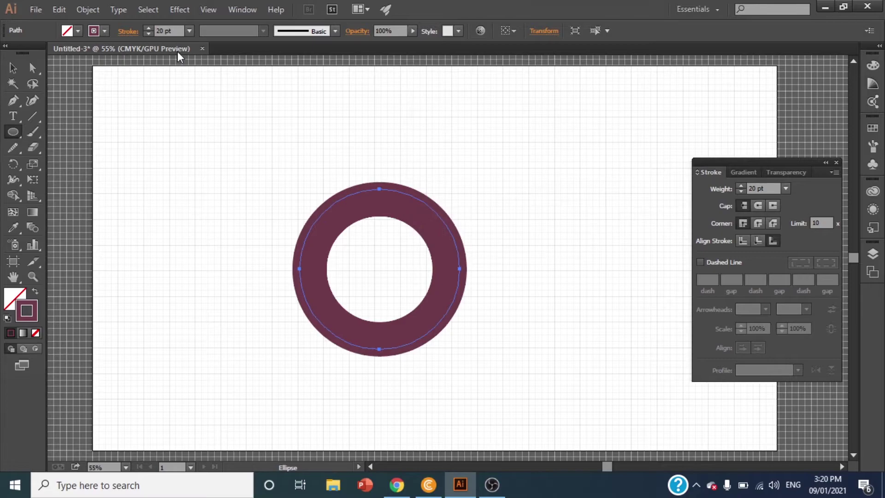
click(88, 9)
mouse_move(101, 270)
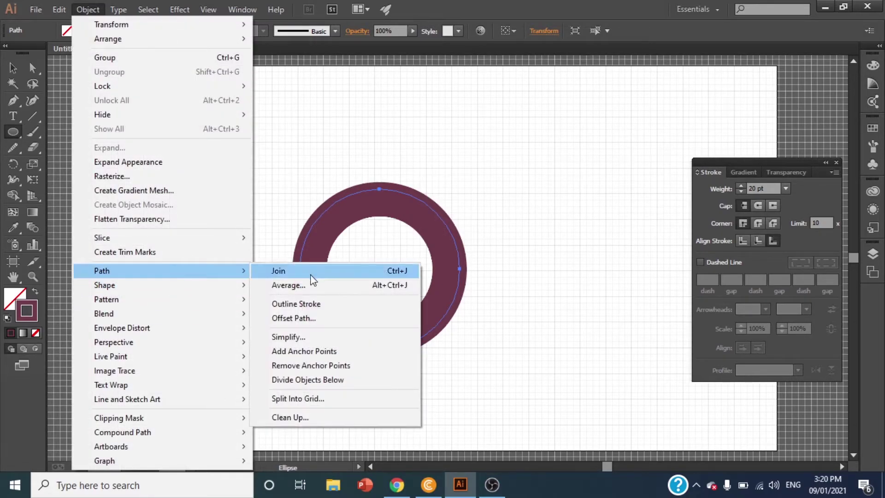
click(343, 318)
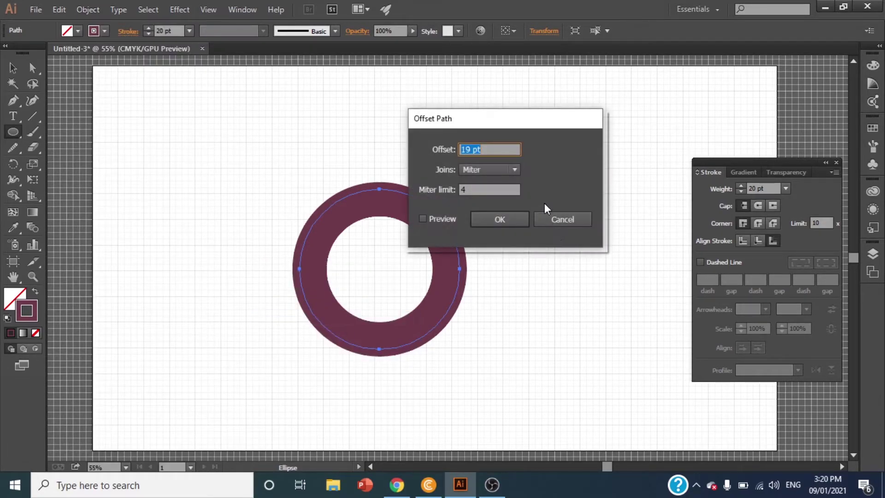
click(525, 218)
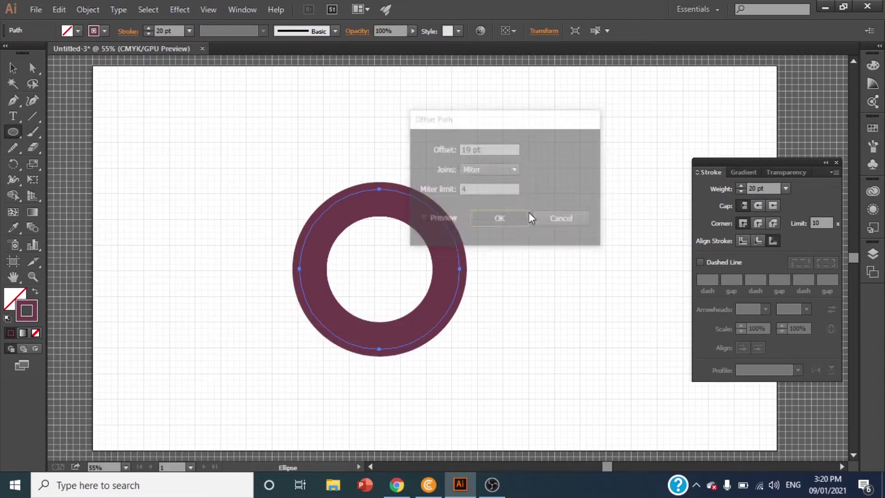
click(81, 11)
mouse_move(101, 270)
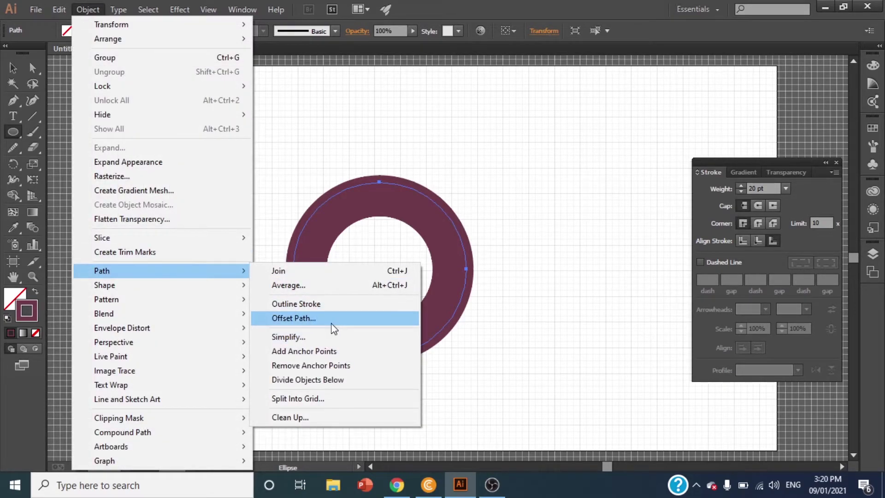
click(333, 324)
click(524, 219)
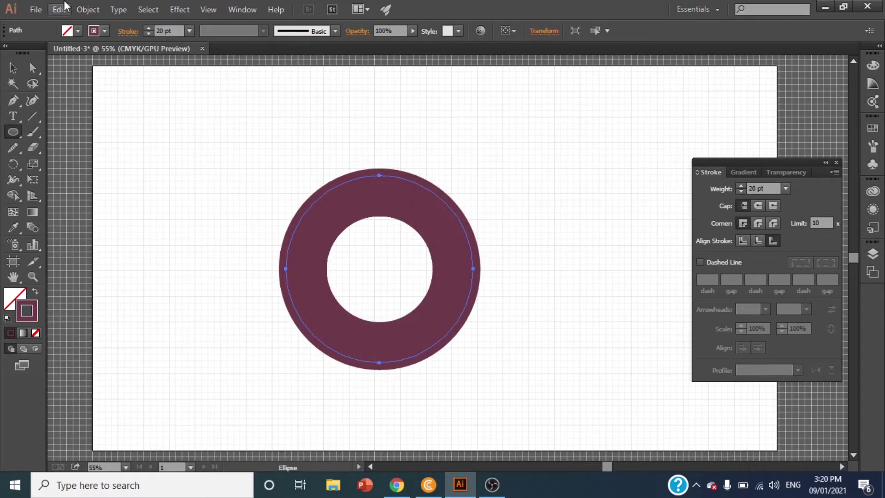
click(86, 9)
mouse_move(101, 270)
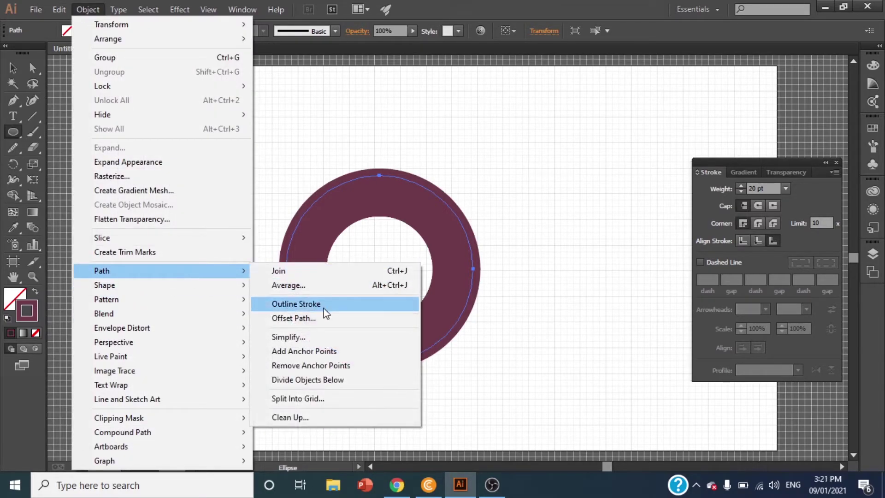
Add one final 19 pt offset ring and marquee-select all the rings.
click(325, 318)
click(497, 220)
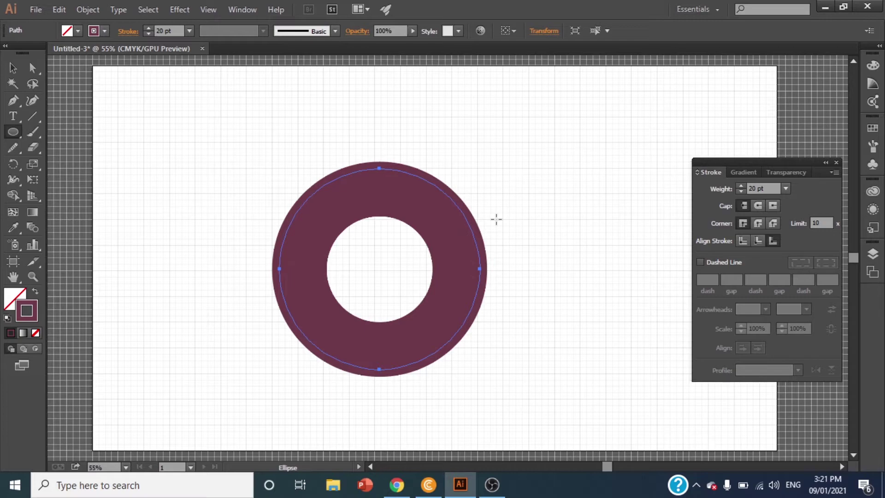
key(v)
drag(232, 119, 553, 430)
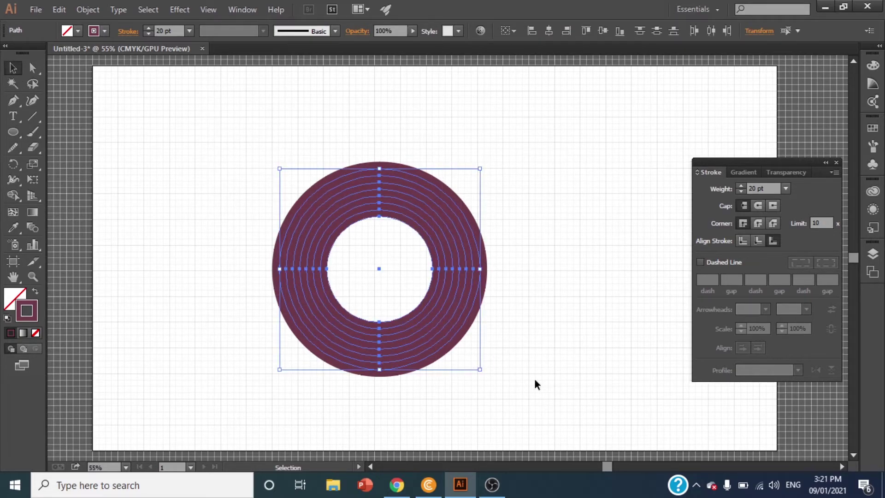
Expand the rings' appearance into one filled compound band and reselect it.
click(84, 10)
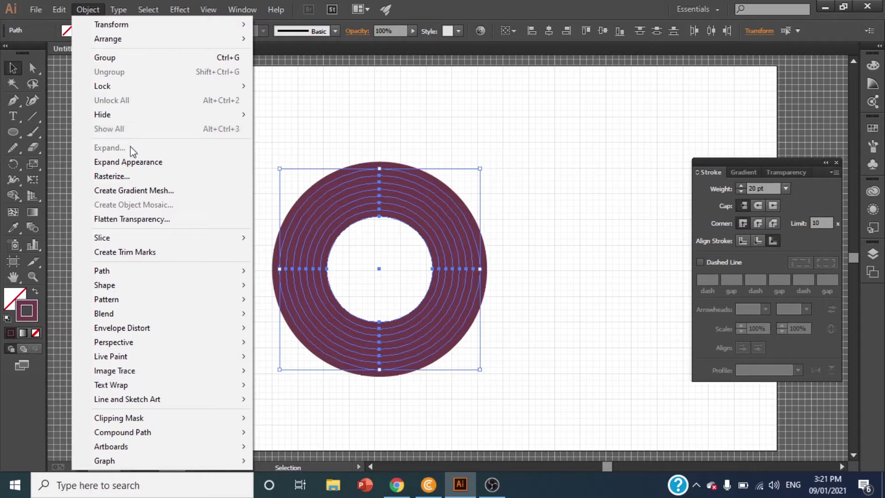
click(132, 162)
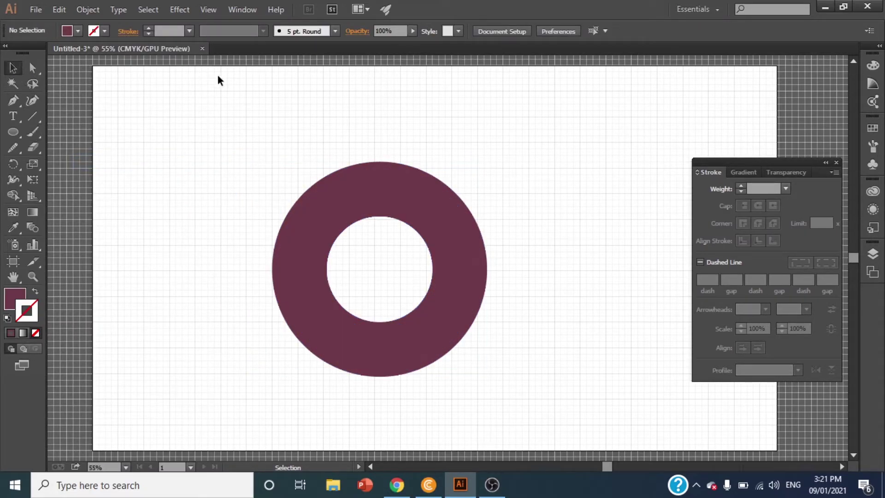
drag(229, 86, 544, 387)
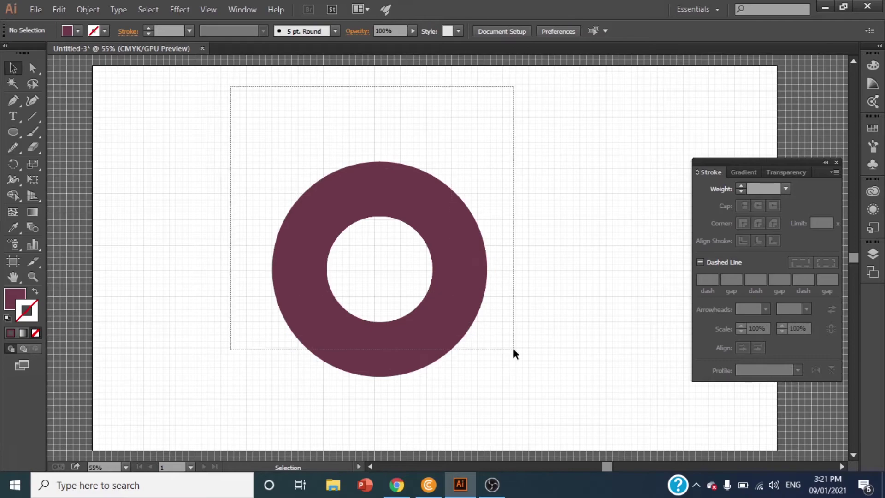
Split the rings with a horizontal line through their centre using Divide Objects Below.
click(33, 117)
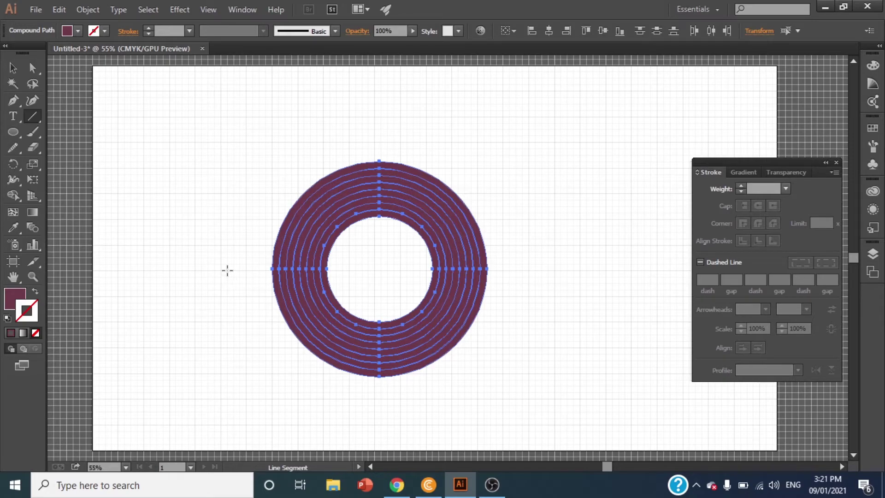
drag(227, 270, 531, 283)
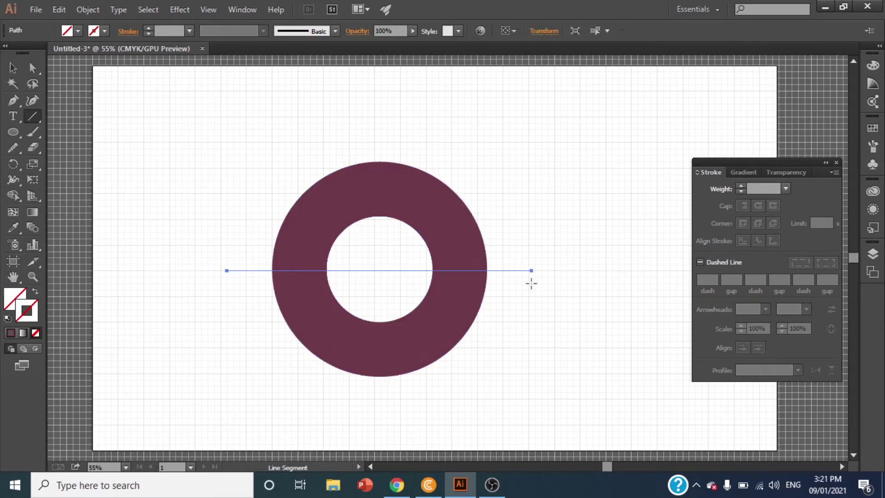
click(87, 9)
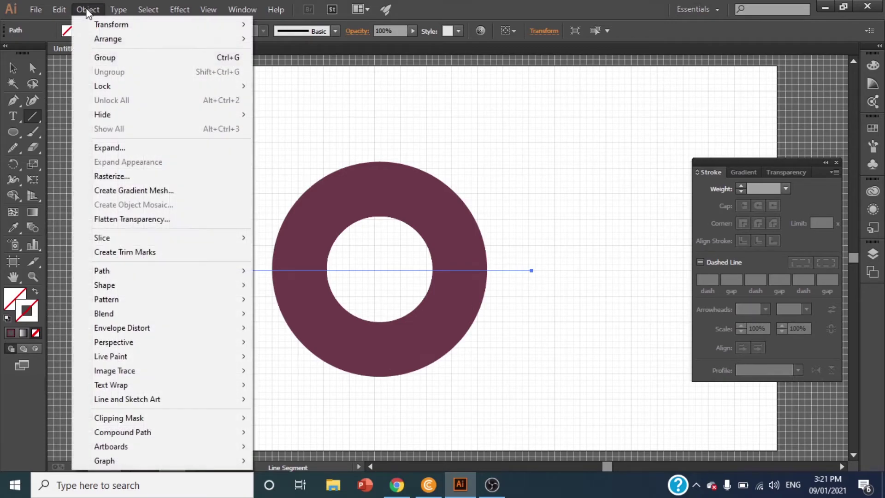
mouse_move(101, 270)
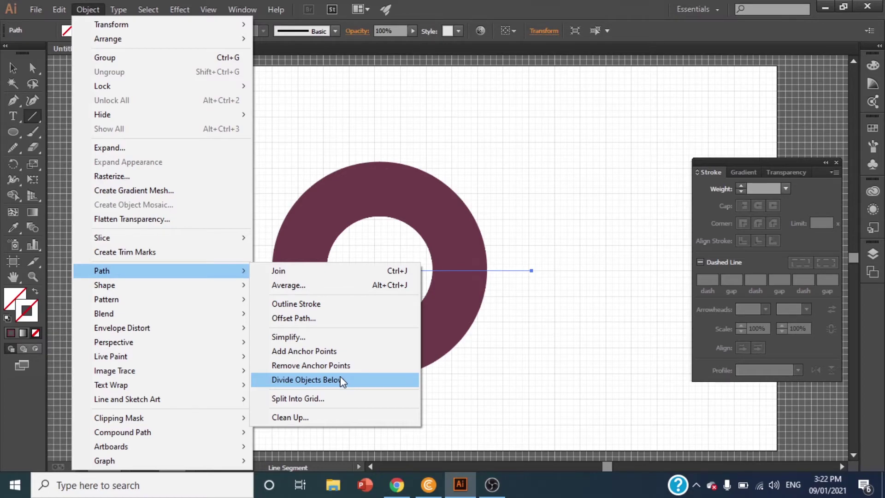
click(342, 380)
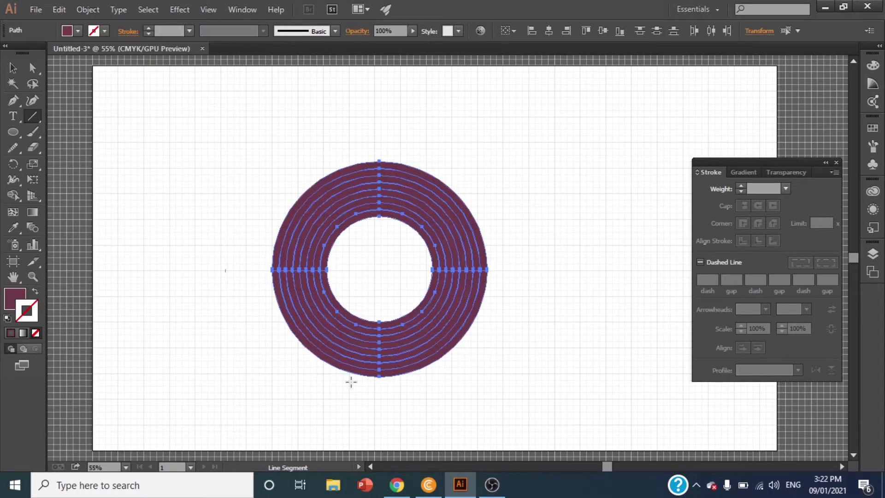
Delete the bottom half of the rings, leaving the upper arch.
click(13, 67)
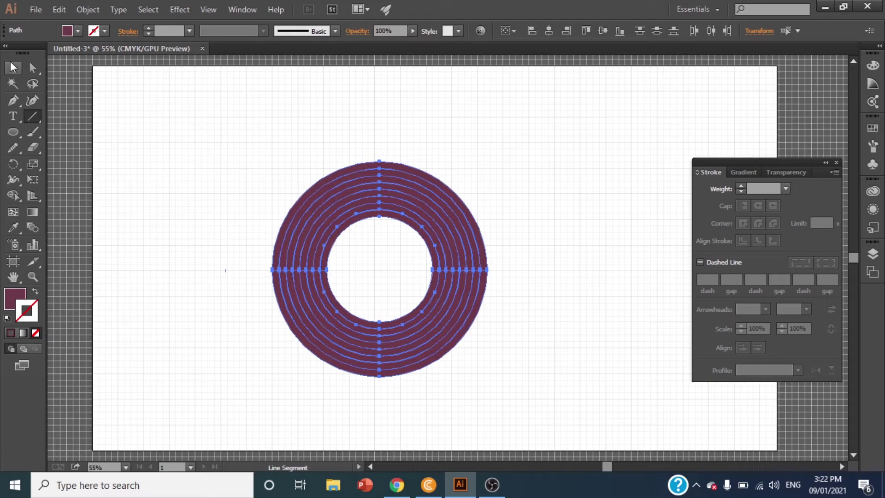
click(377, 355)
key(Delete)
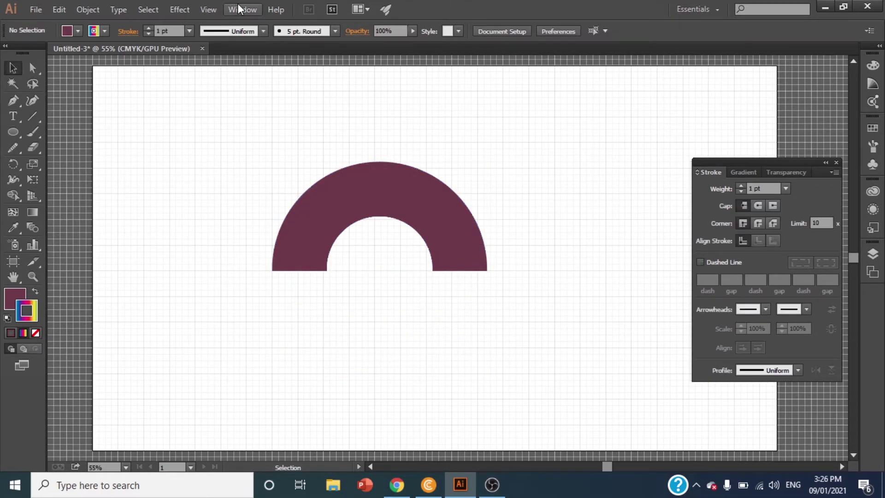
Open the Print swatch library and select the purple arch.
click(240, 8)
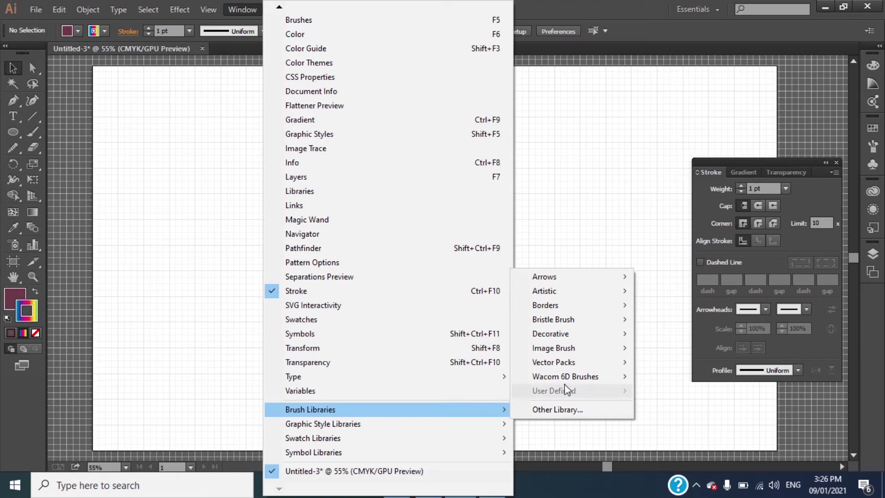
mouse_move(314, 438)
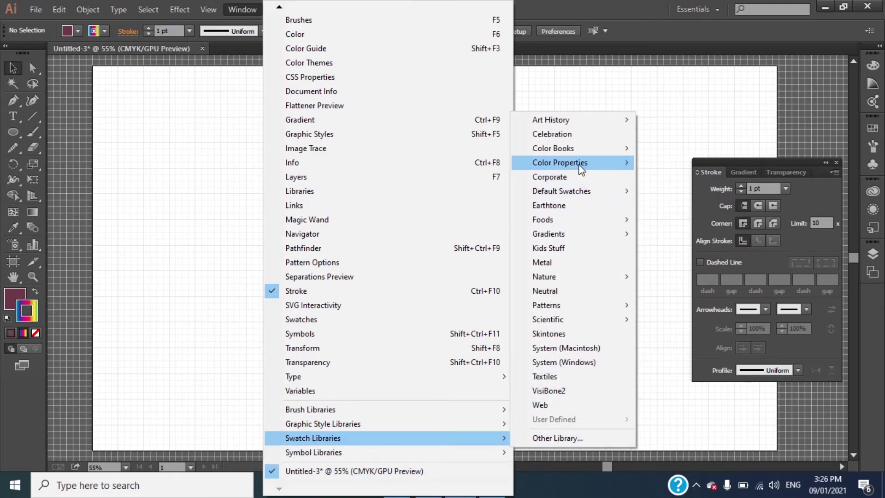
mouse_move(560, 191)
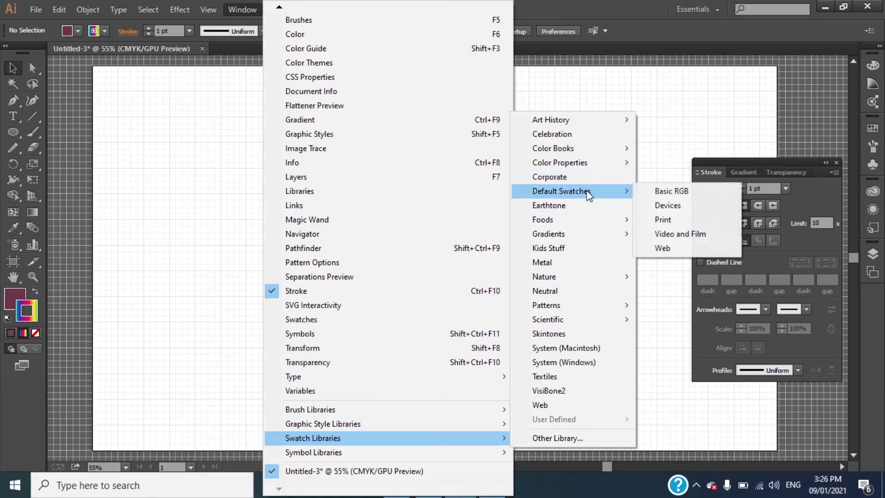
click(663, 220)
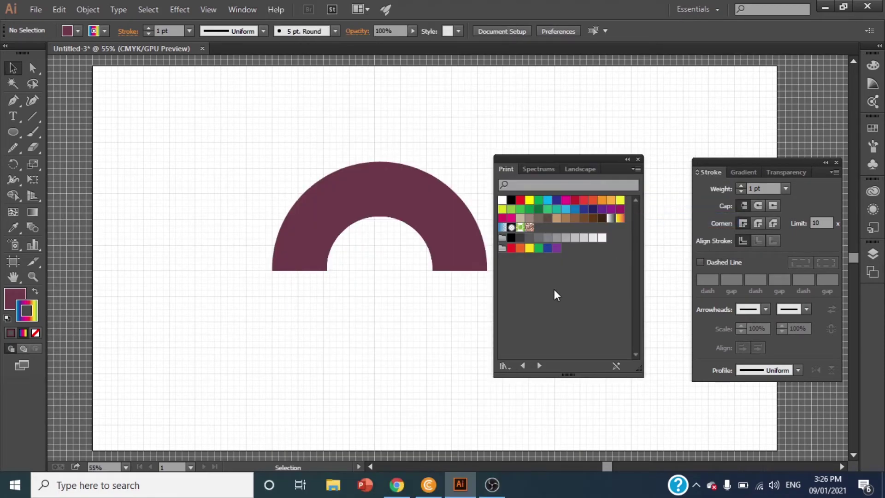
click(461, 258)
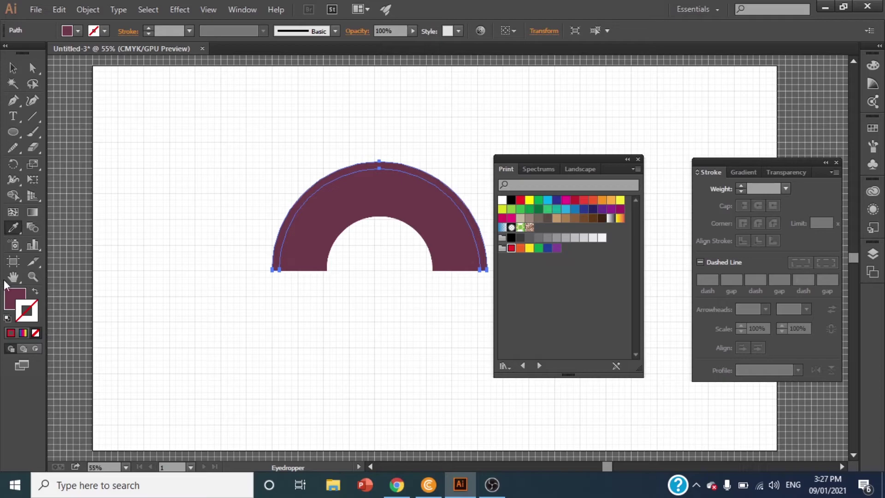
Colour the outermost band red and the next band orange from the Print swatches.
click(36, 333)
key(i)
click(511, 248)
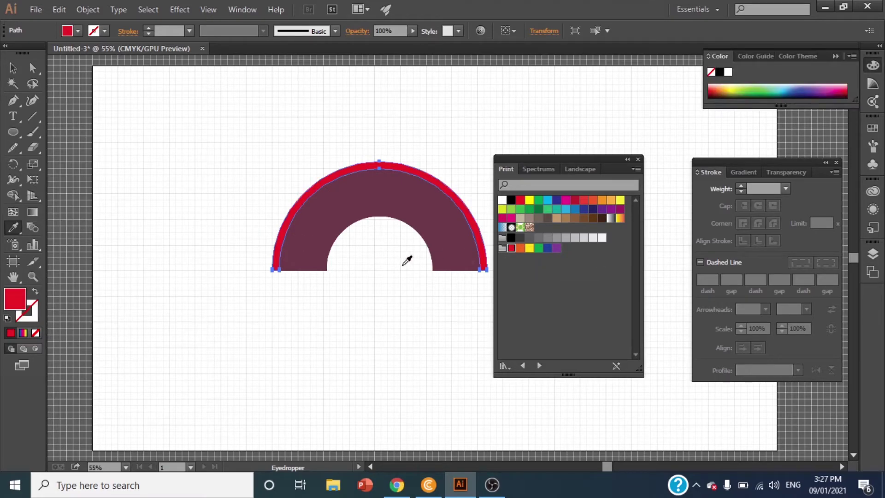
key(v)
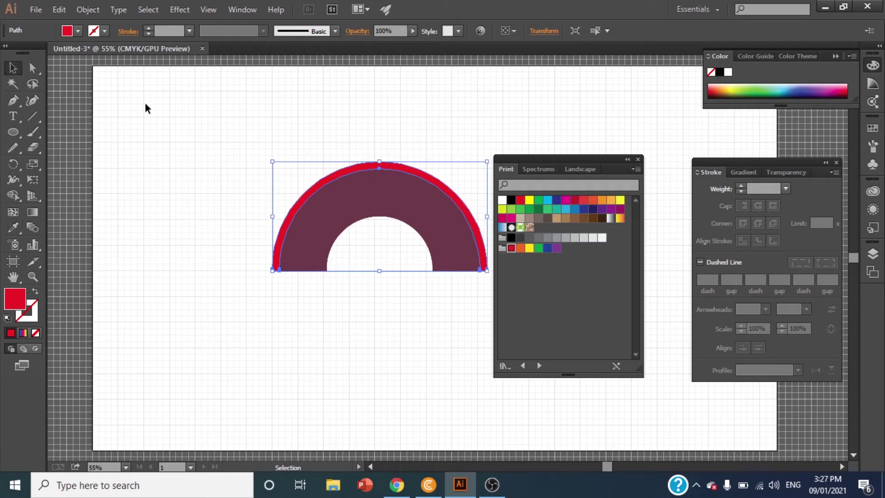
key(i)
click(347, 176)
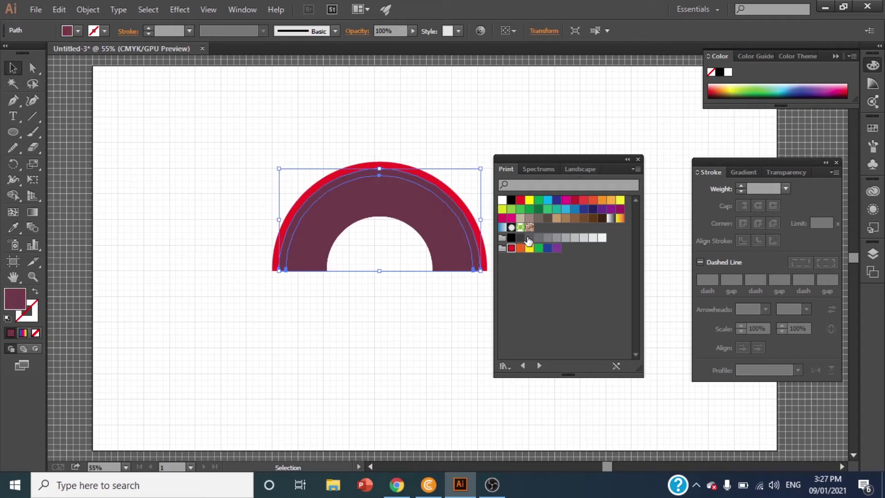
click(521, 249)
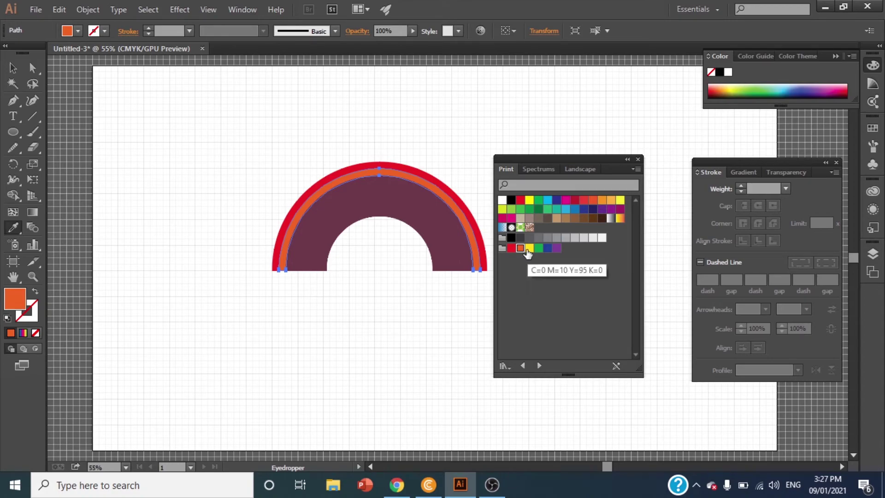
Colour the third band yellow and select the next inner maroon arc.
key(v)
click(402, 195)
key(i)
click(397, 181)
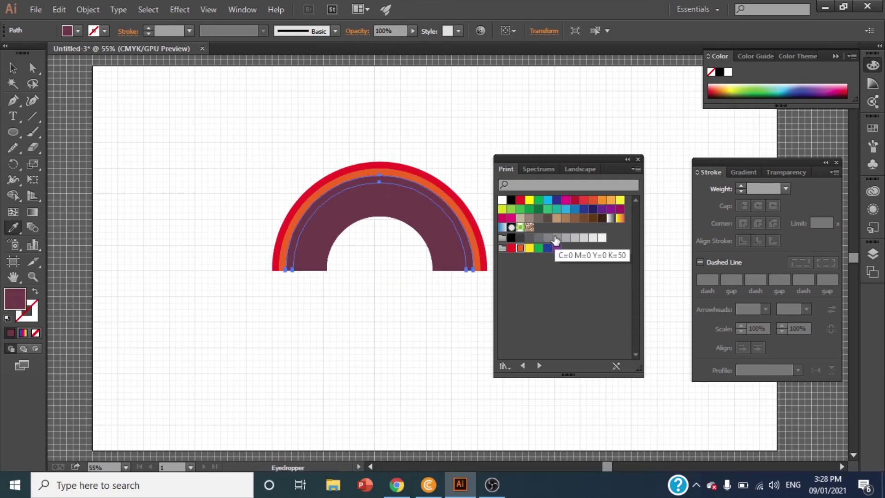
click(530, 249)
key(v)
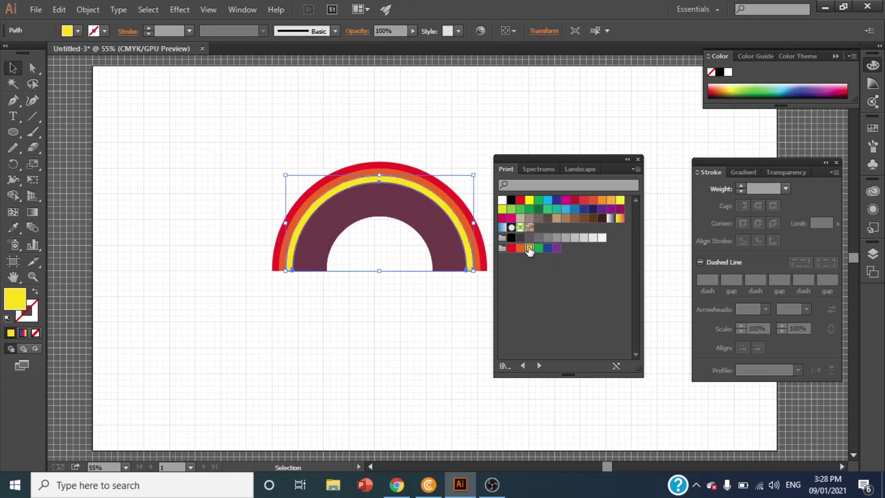
click(437, 213)
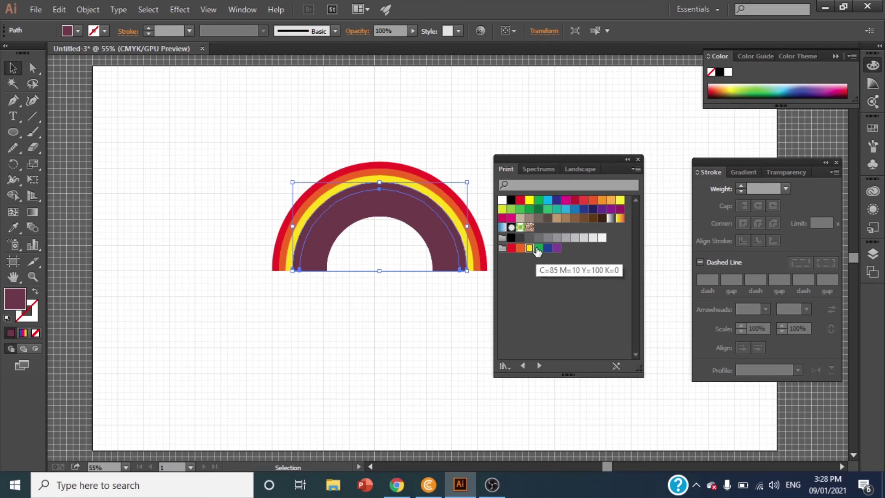
Colour the next two bands green and cyan from the Print swatches.
key(i)
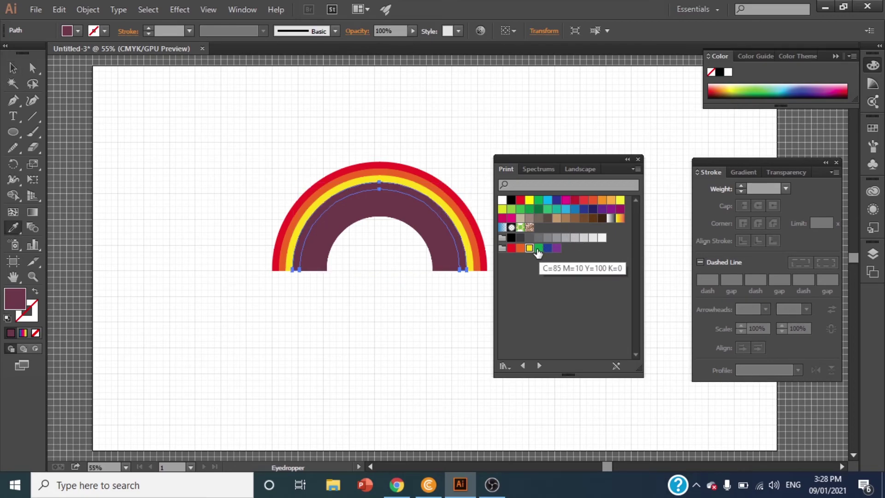
click(539, 248)
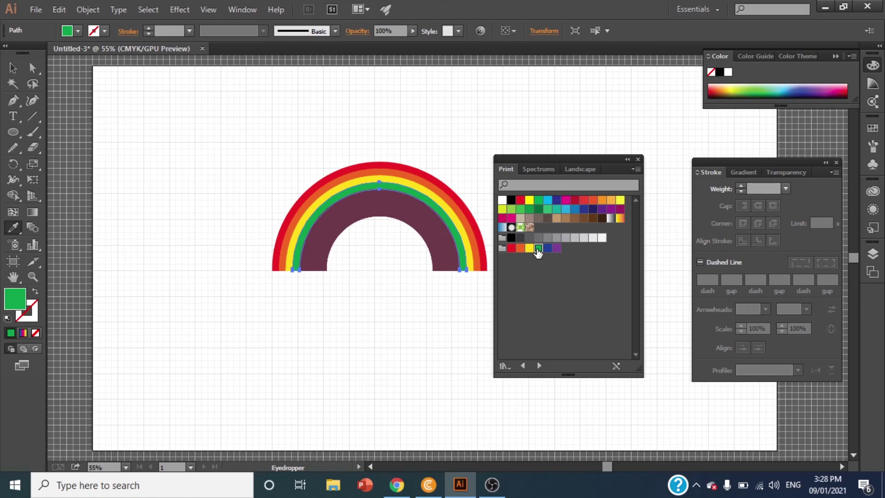
key(v)
click(411, 201)
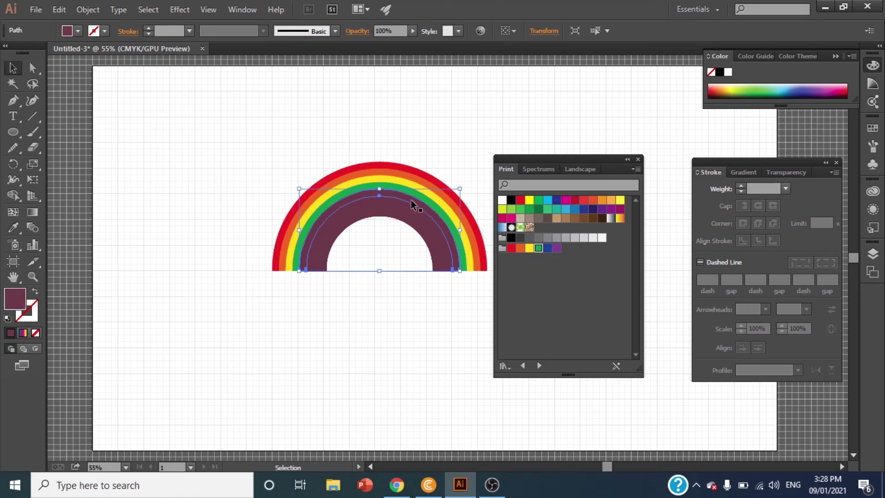
key(i)
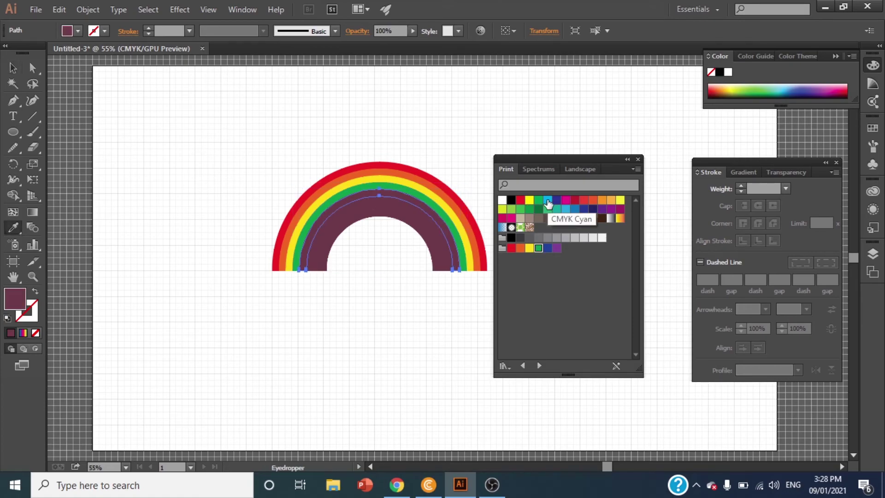
click(548, 200)
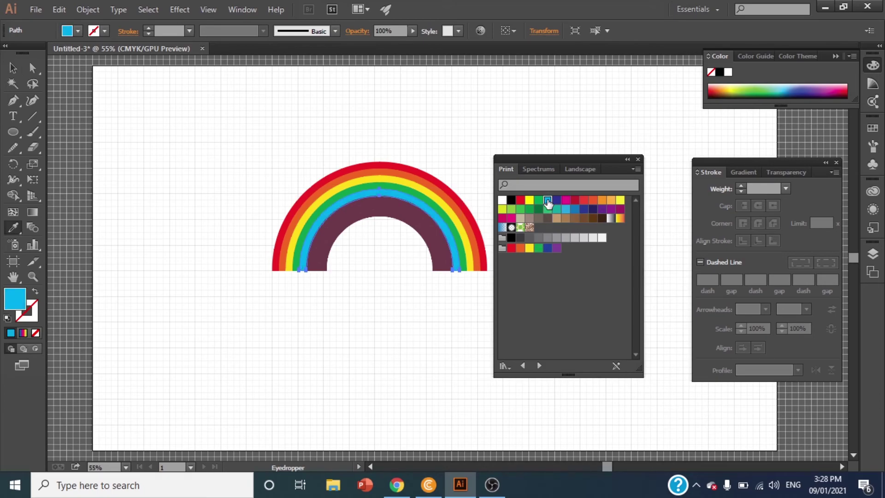
key(v)
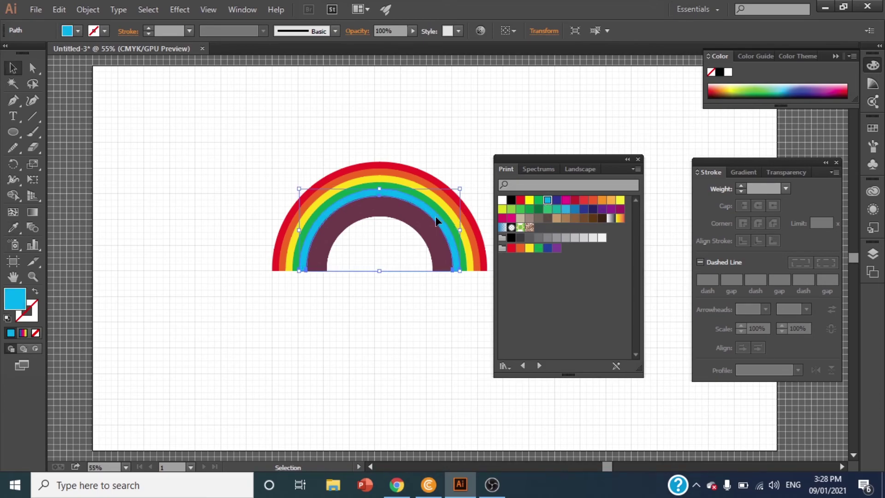
click(436, 221)
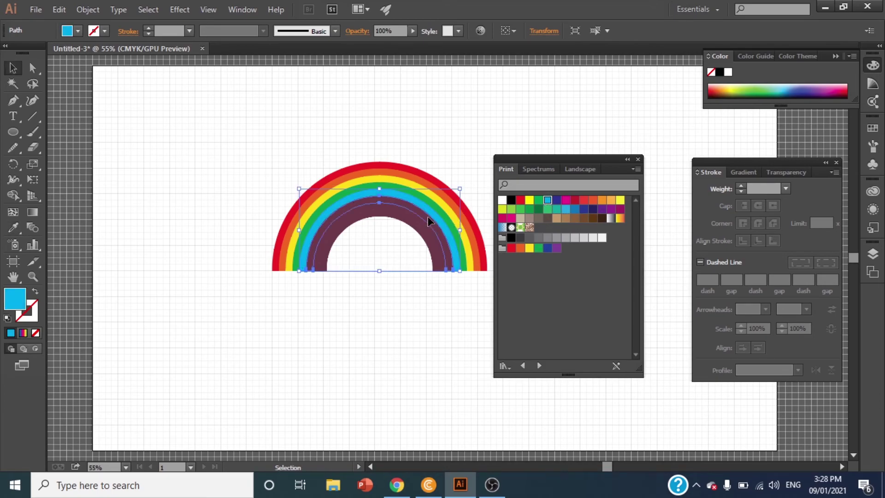
Colour the last bands dark blue and purple, then delete the leftover maroon arc.
click(547, 249)
key(i)
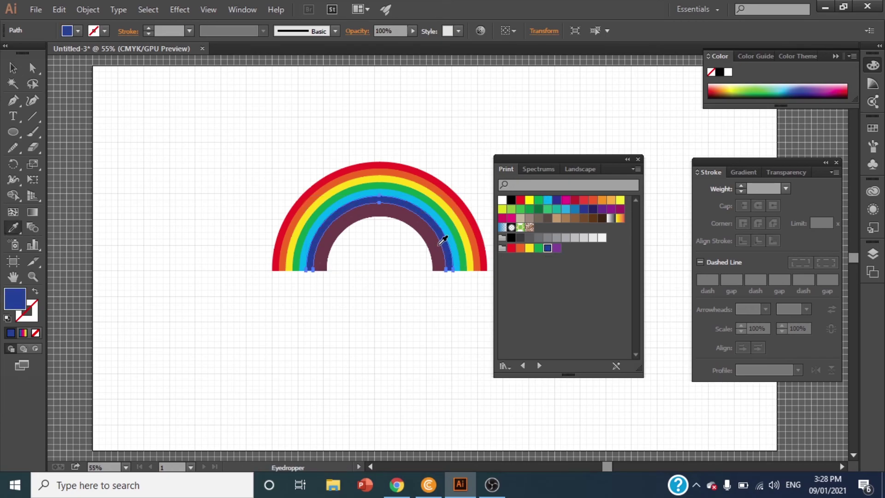
key(v)
click(438, 241)
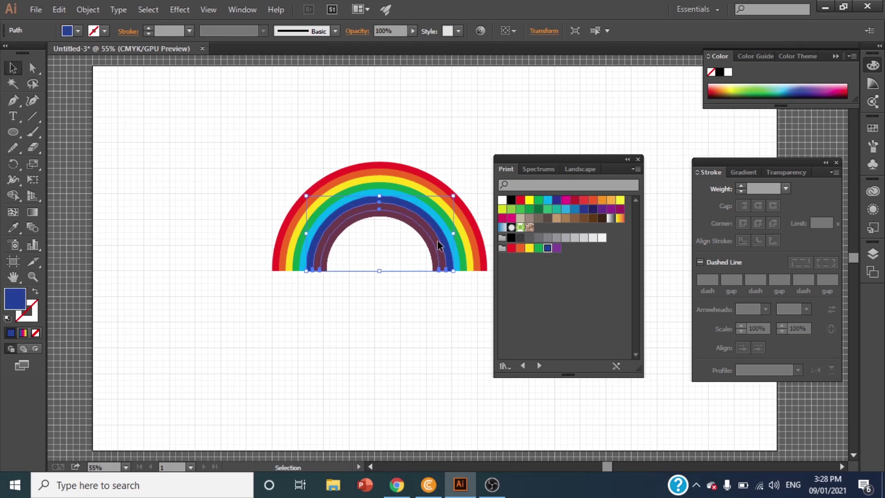
click(557, 249)
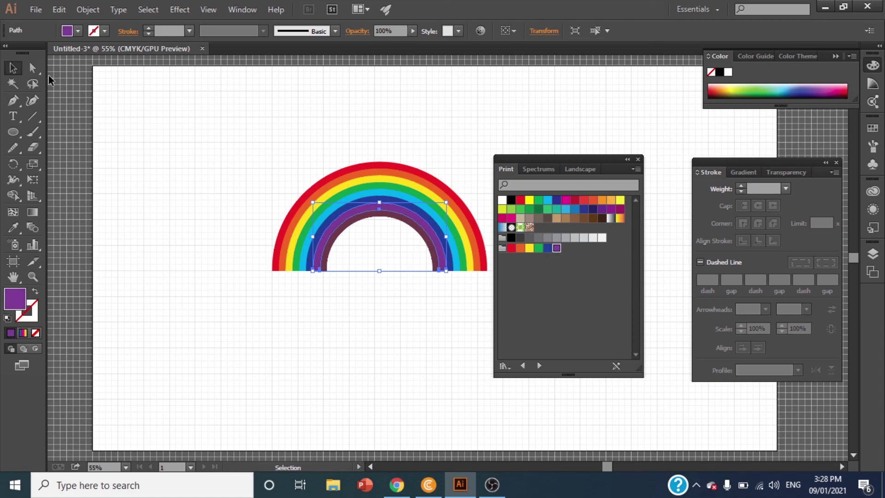
shift+click(343, 229)
key(Delete)
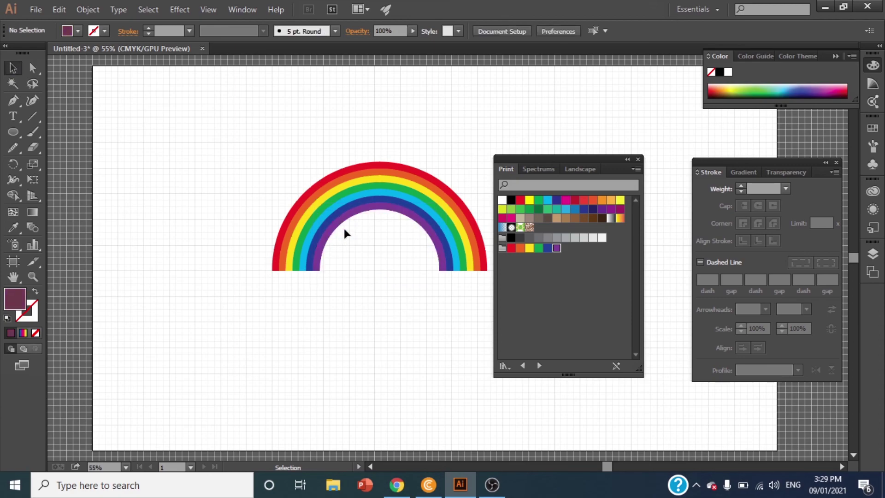